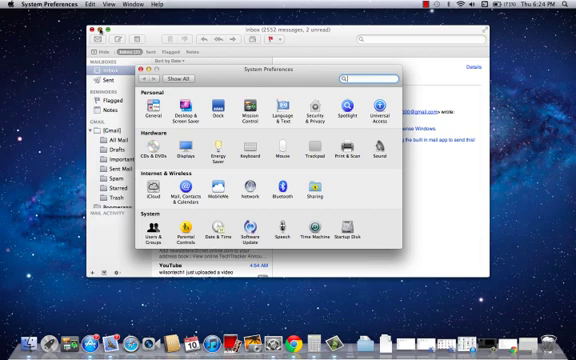
Minimize Mail and open the 'Setting up printers' search result in System Preferences.
{"action": "left_click", "coordinate": [101, 31]}
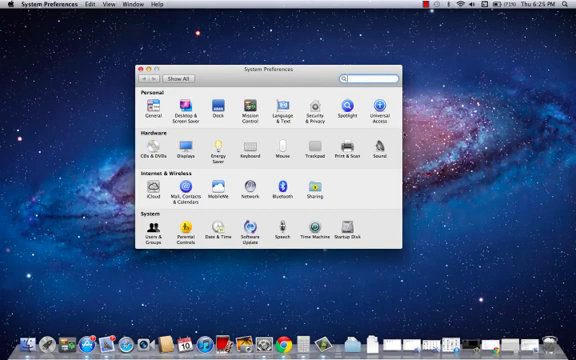
{"action": "type", "text": "de"}
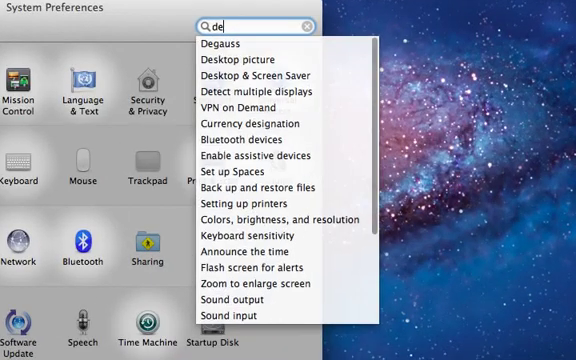
{"action": "type", "text": "faul"}
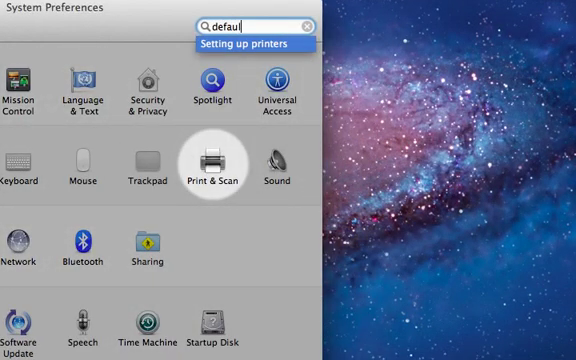
{"action": "left_click", "coordinate": [218, 180]}
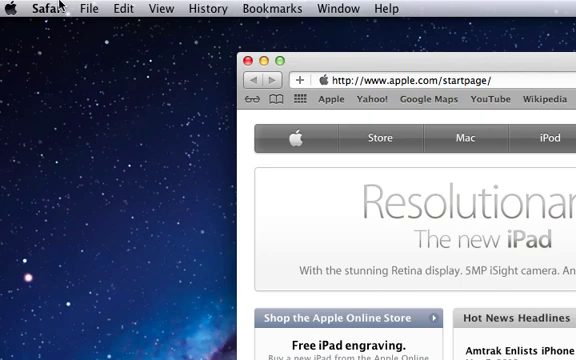
Open Safari Preferences from the Safari menu to show the General pane.
{"action": "left_click", "coordinate": [58, 6]}
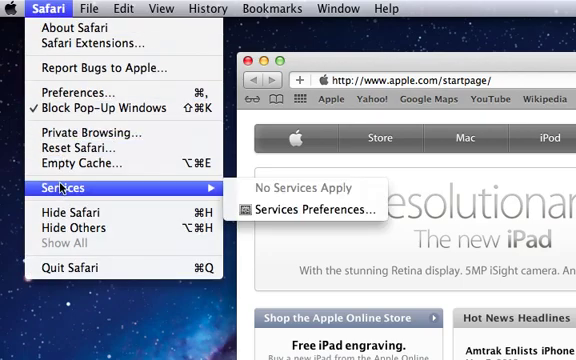
{"action": "left_click", "coordinate": [81, 93]}
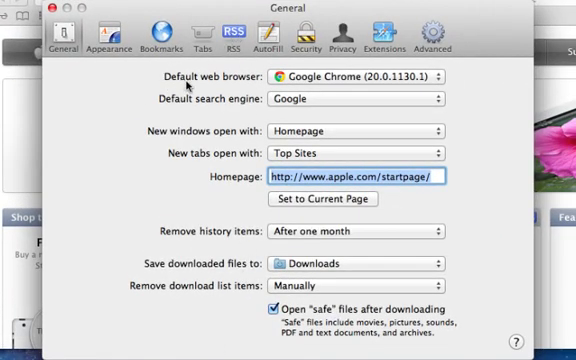
{"action": "left_click", "coordinate": [297, 80]}
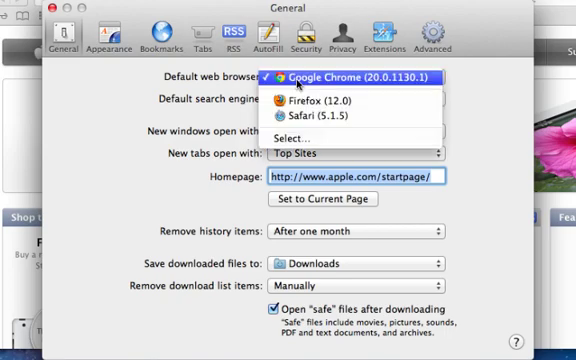
{"action": "left_click", "coordinate": [297, 80]}
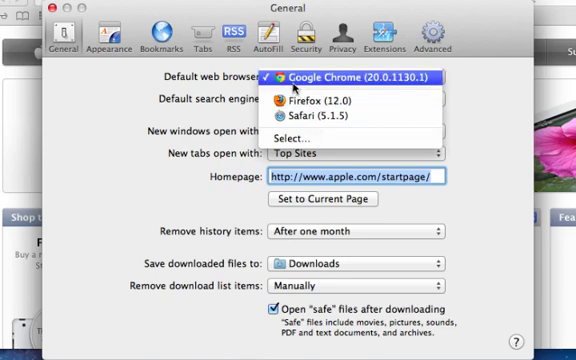
{"action": "left_click", "coordinate": [295, 86]}
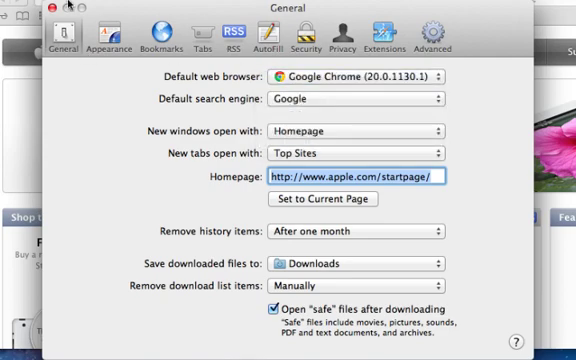